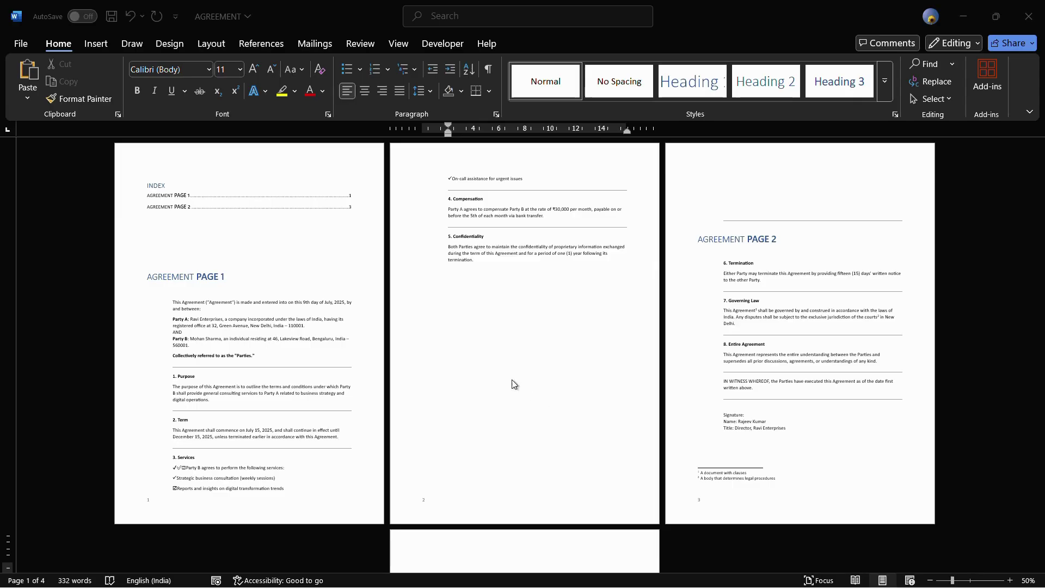
{"action": "scroll", "coordinate": [491, 388], "scroll_direction": "down", "scroll_amount": 1}
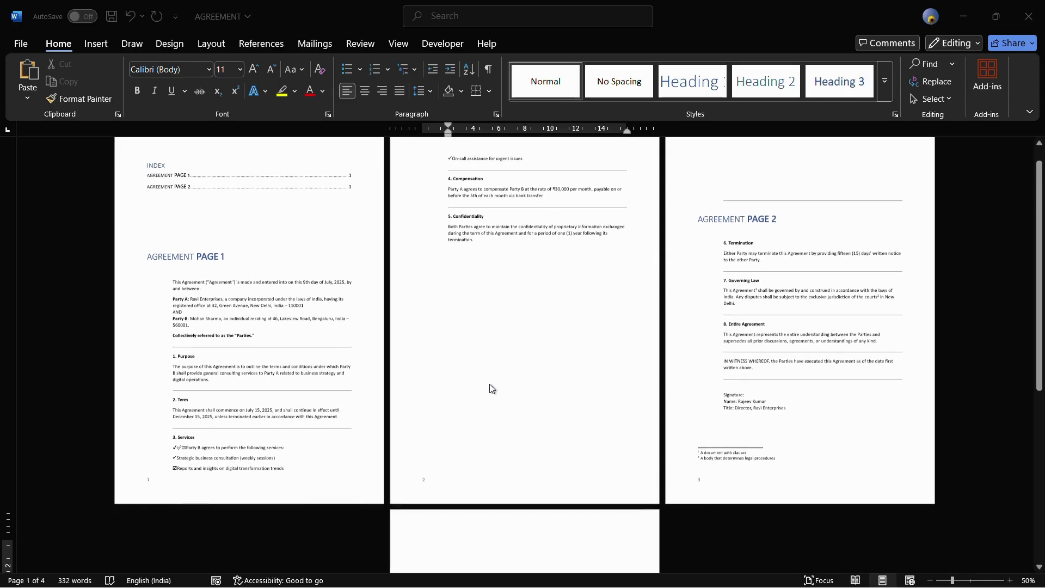
{"action": "scroll", "coordinate": [521, 306], "scroll_direction": "down", "scroll_amount": 3}
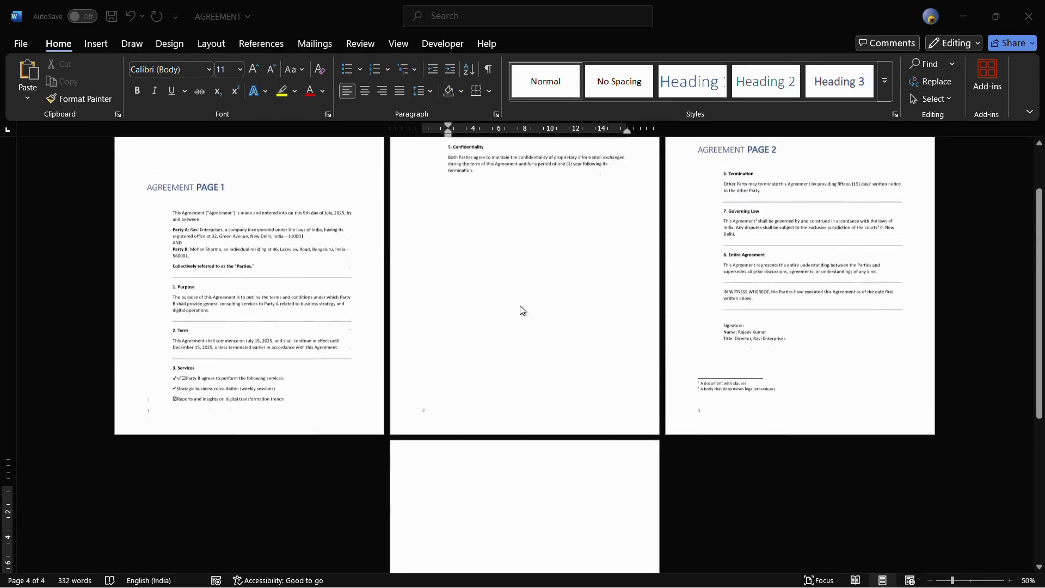
{"action": "scroll", "coordinate": [523, 310], "scroll_direction": "up", "scroll_amount": 3}
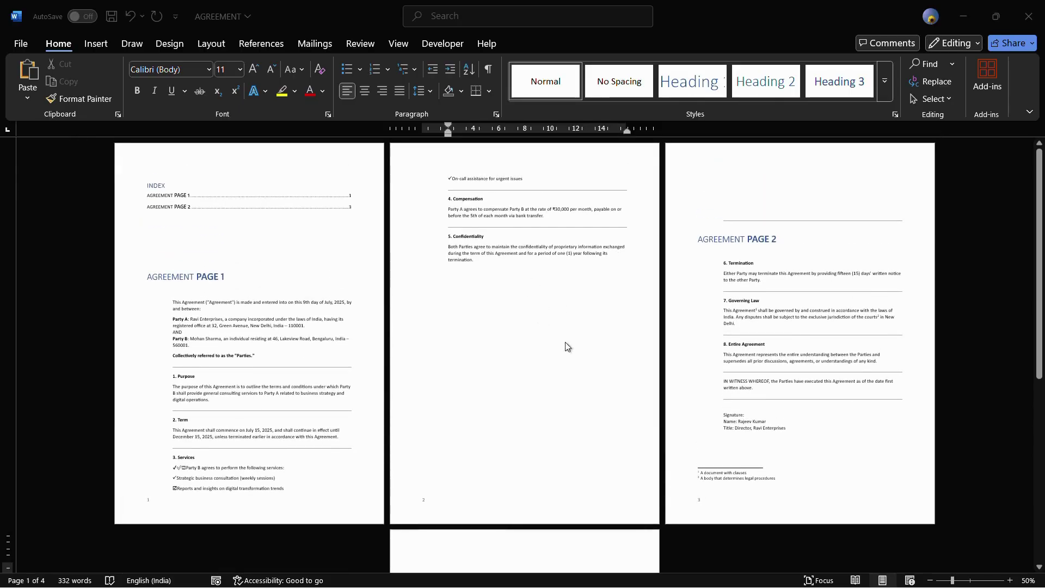
{"action": "scroll", "coordinate": [536, 315], "scroll_direction": "down", "scroll_amount": 3}
{"action": "scroll", "coordinate": [537, 315], "scroll_direction": "down", "scroll_amount": 3}
{"action": "scroll", "coordinate": [537, 315], "scroll_direction": "down", "scroll_amount": 2}
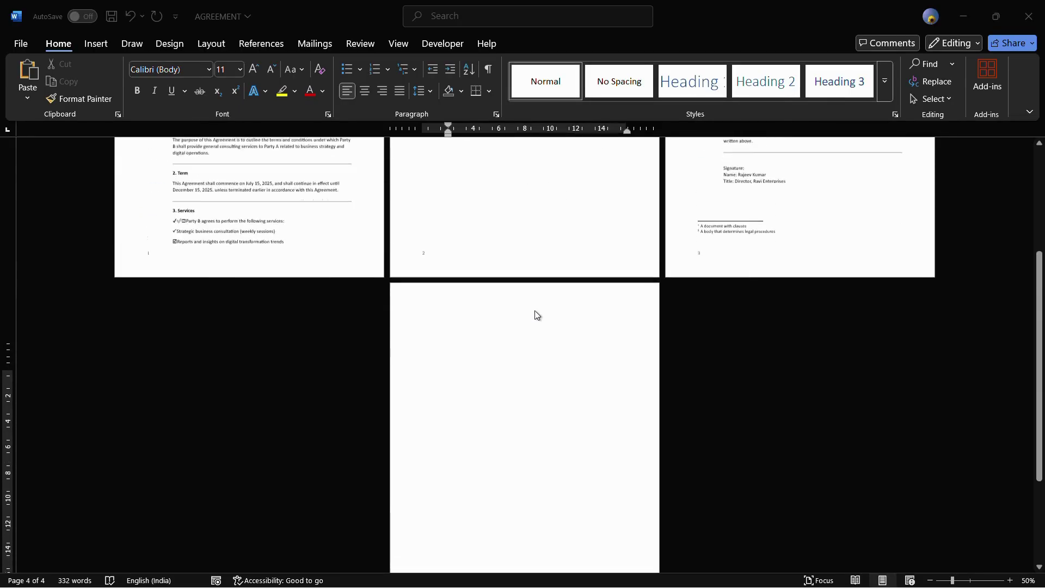
{"action": "scroll", "coordinate": [536, 315], "scroll_direction": "up", "scroll_amount": 3}
{"action": "scroll", "coordinate": [537, 315], "scroll_direction": "up", "scroll_amount": 3}
{"action": "scroll", "coordinate": [536, 315], "scroll_direction": "up", "scroll_amount": 2}
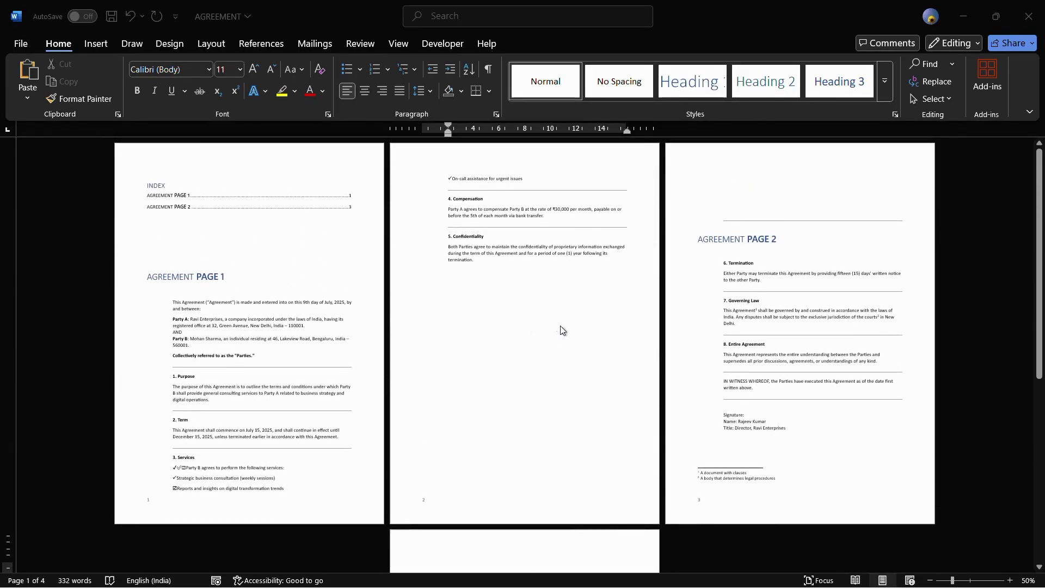
{"action": "scroll", "coordinate": [562, 344], "scroll_direction": "down", "scroll_amount": 3}
{"action": "scroll", "coordinate": [561, 344], "scroll_direction": "down", "scroll_amount": 3}
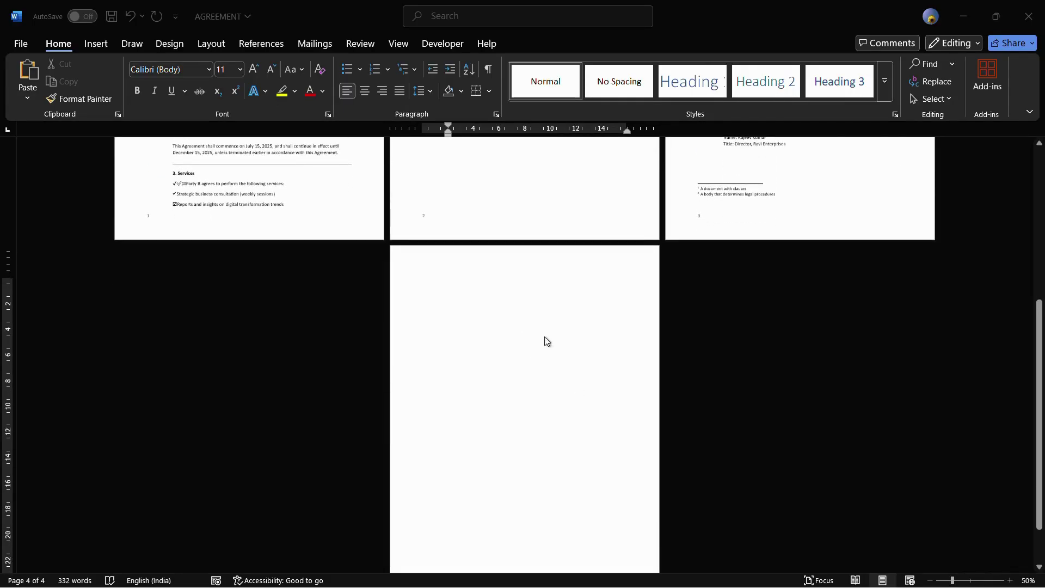
{"action": "scroll", "coordinate": [543, 351], "scroll_direction": "down", "scroll_amount": 2}
{"action": "scroll", "coordinate": [542, 351], "scroll_direction": "down", "scroll_amount": 1}
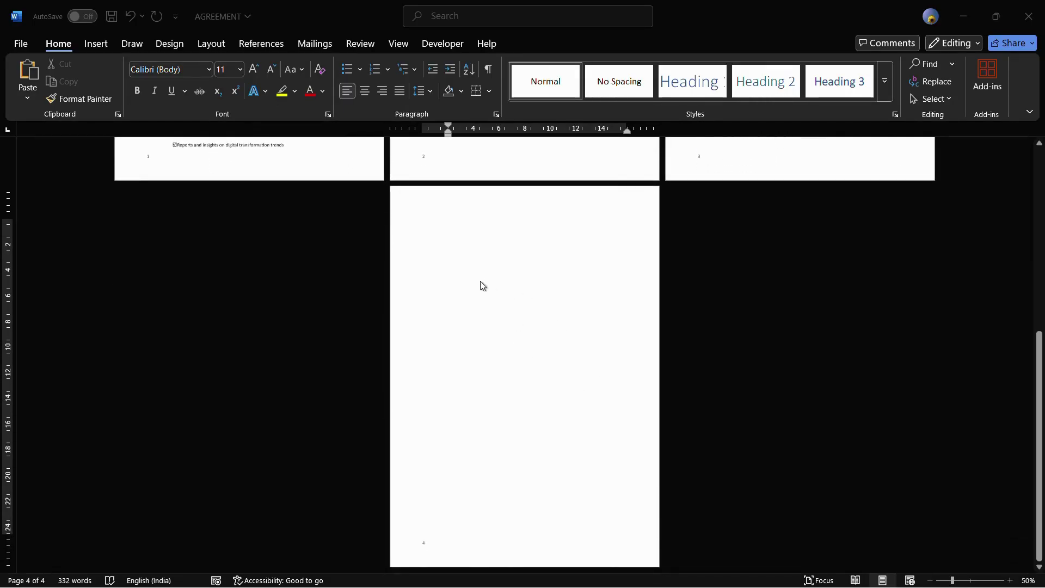
- Delete the blank fourth page that follows the signature block
{"action": "left_click", "coordinate": [481, 284]}
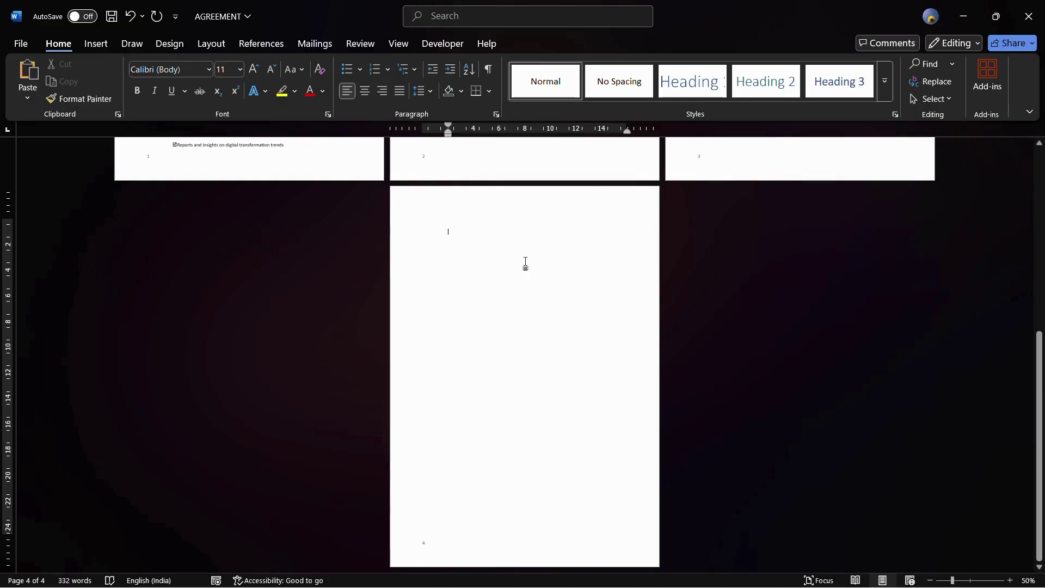
{"action": "scroll", "coordinate": [450, 245], "scroll_direction": "up", "scroll_amount": 5}
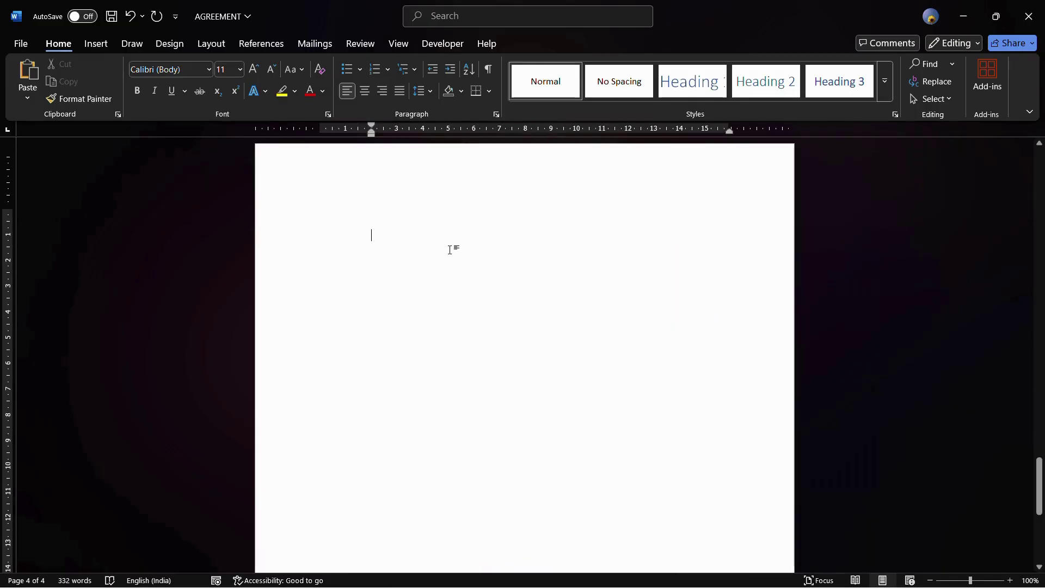
{"action": "scroll", "coordinate": [450, 248], "scroll_direction": "up", "scroll_amount": 2}
{"action": "scroll", "coordinate": [450, 248], "scroll_direction": "down", "scroll_amount": 3}
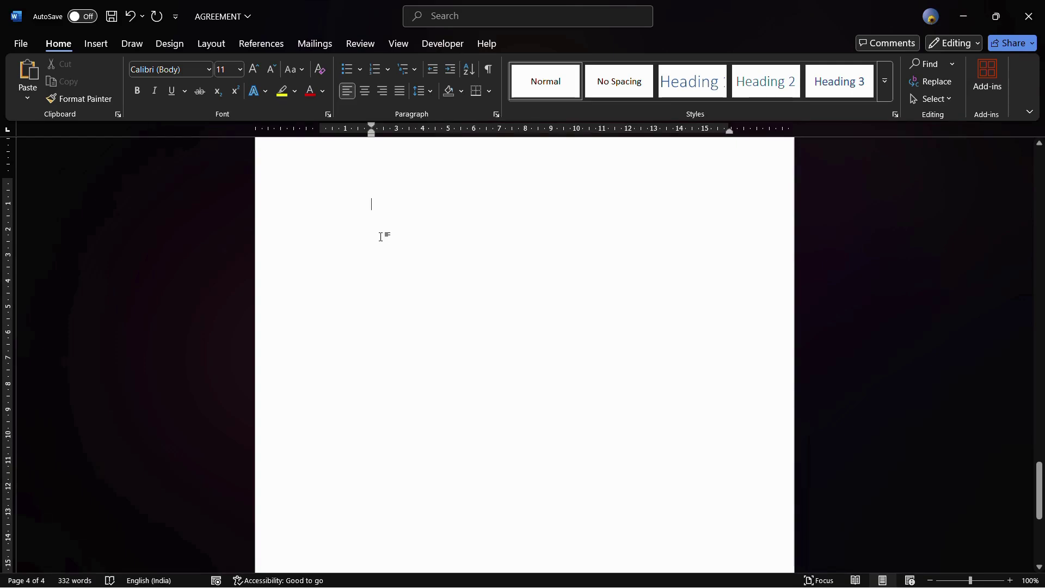
{"action": "scroll", "coordinate": [381, 237], "scroll_direction": "up", "scroll_amount": 1}
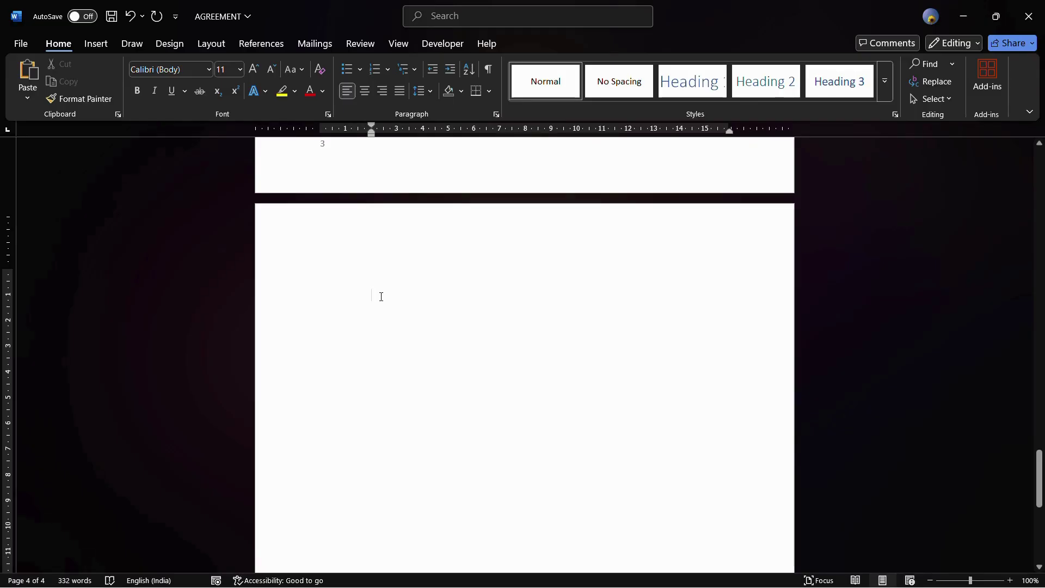
{"action": "key", "text": "BackSpace"}
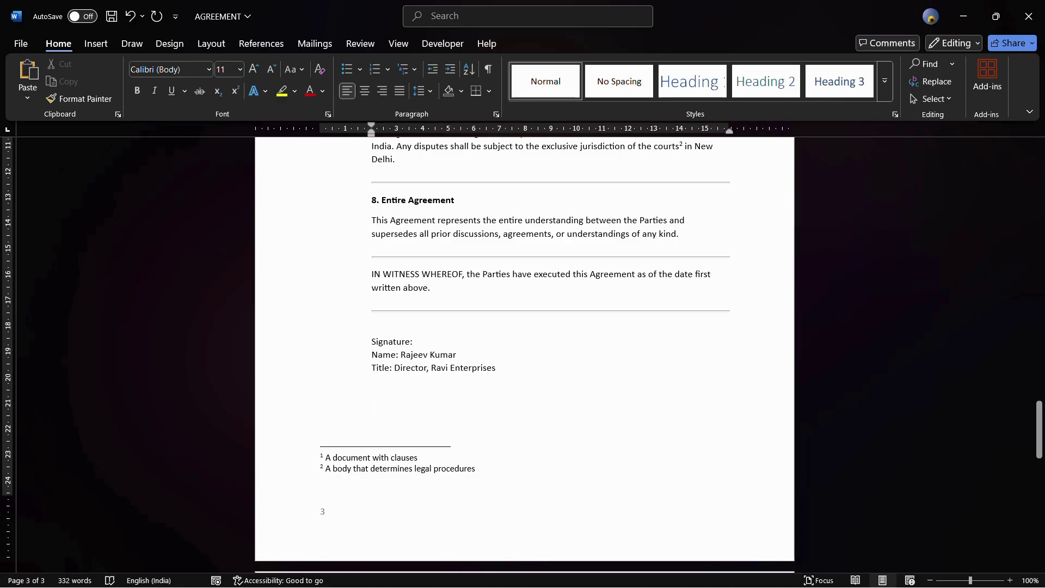
- Restore the blank page after the signature, remove it, then restore it again
{"action": "key", "text": "ctrl+Return"}
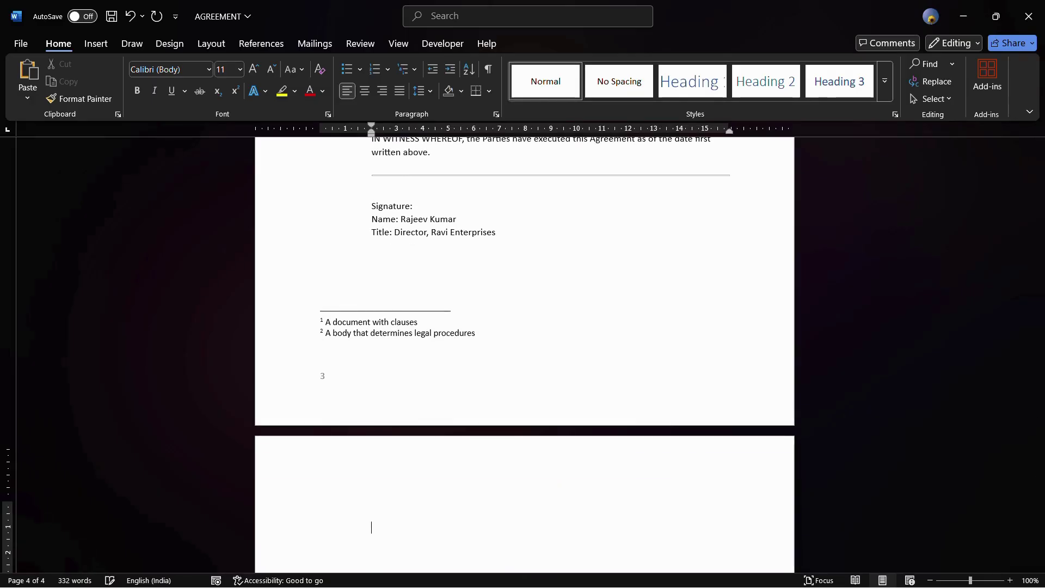
{"action": "key", "text": "BackSpace"}
{"action": "key", "text": "ctrl+Return"}
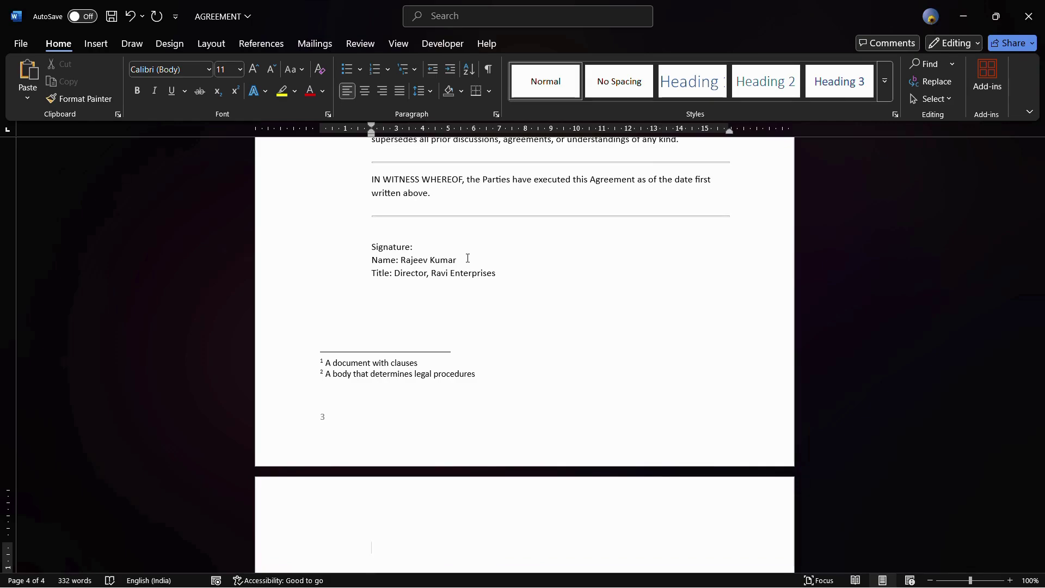
{"action": "scroll", "coordinate": [467, 259], "scroll_direction": "up", "scroll_amount": 3}
- Move the caret to the Title line, into footnote 2, then back after 'Enterprises'
{"action": "left_click", "coordinate": [498, 363]}
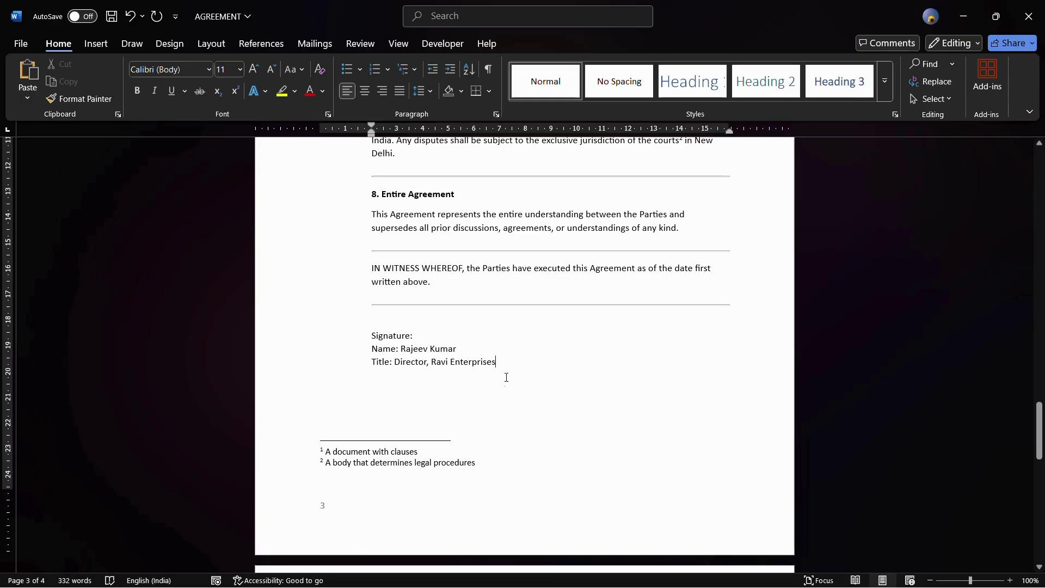
{"action": "left_click", "coordinate": [476, 465]}
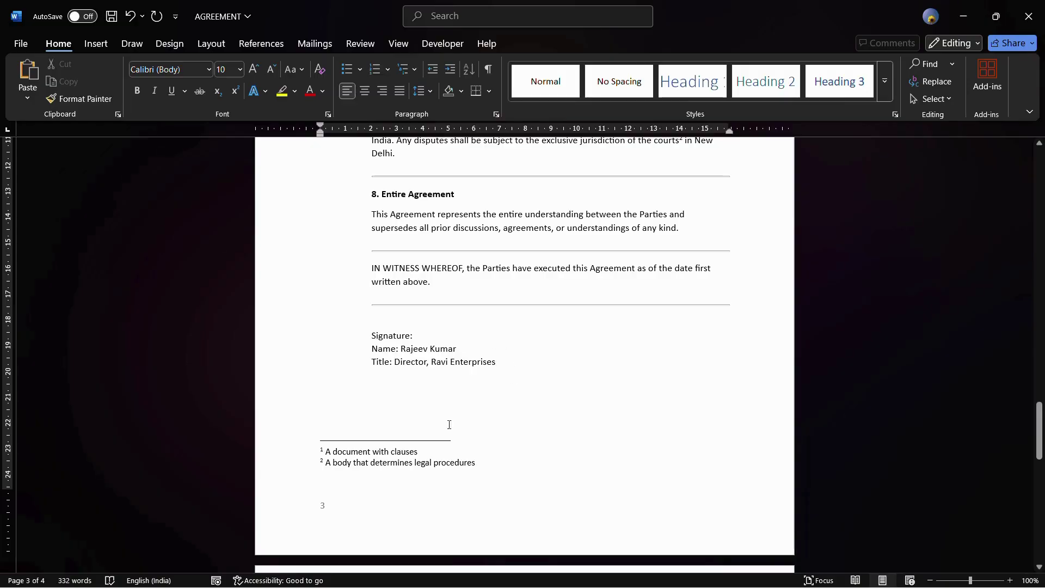
{"action": "left_click", "coordinate": [494, 363]}
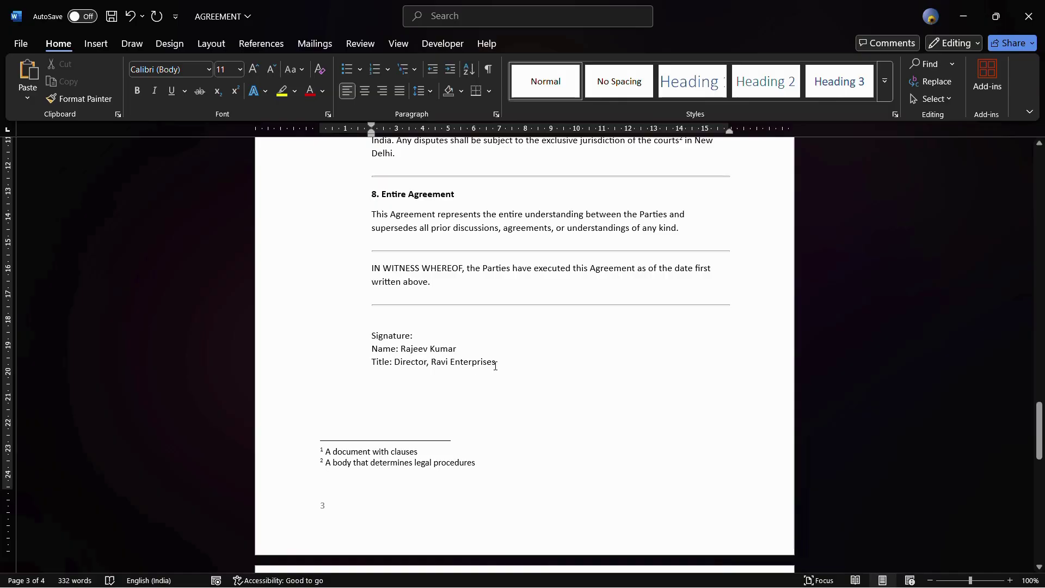
{"action": "scroll", "coordinate": [496, 363], "scroll_direction": "down", "scroll_amount": 2}
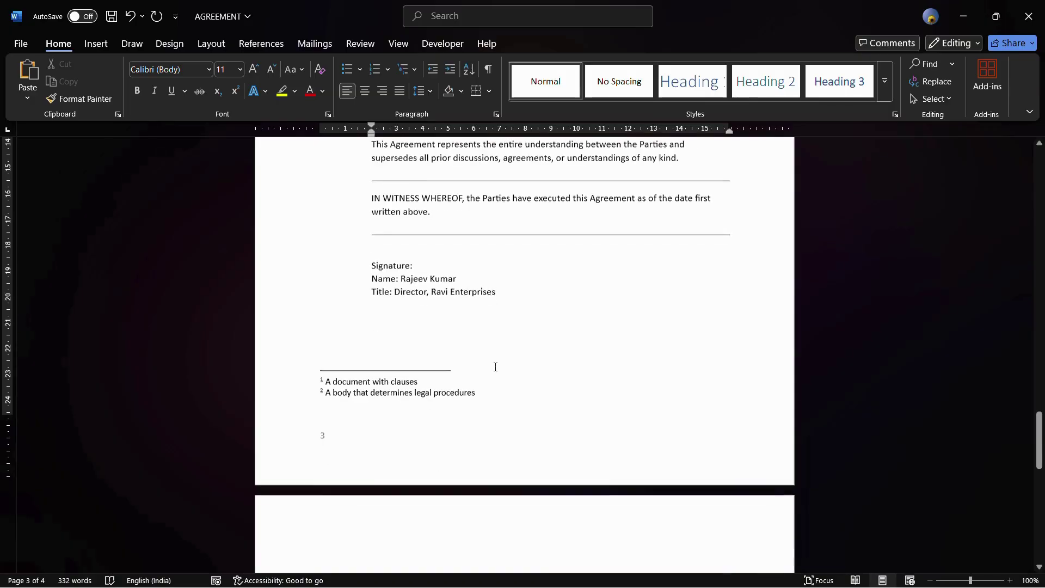
{"action": "scroll", "coordinate": [495, 364], "scroll_direction": "up", "scroll_amount": 2}
- Delete the blank page after 'Enterprises' so the document ends at the signature
{"action": "key", "text": "Delete"}
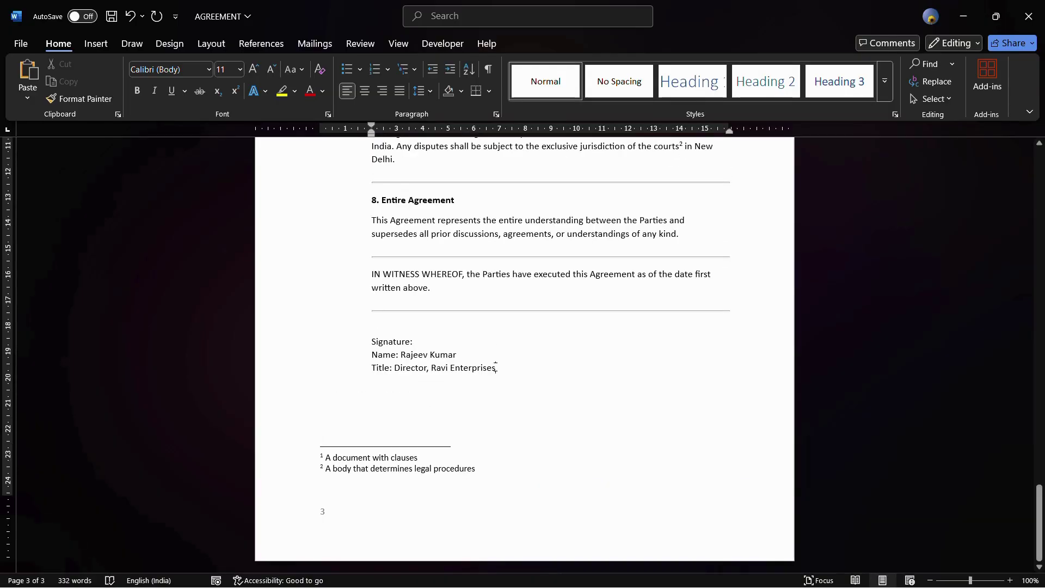
{"action": "scroll", "coordinate": [514, 454], "scroll_direction": "down", "scroll_amount": 2}
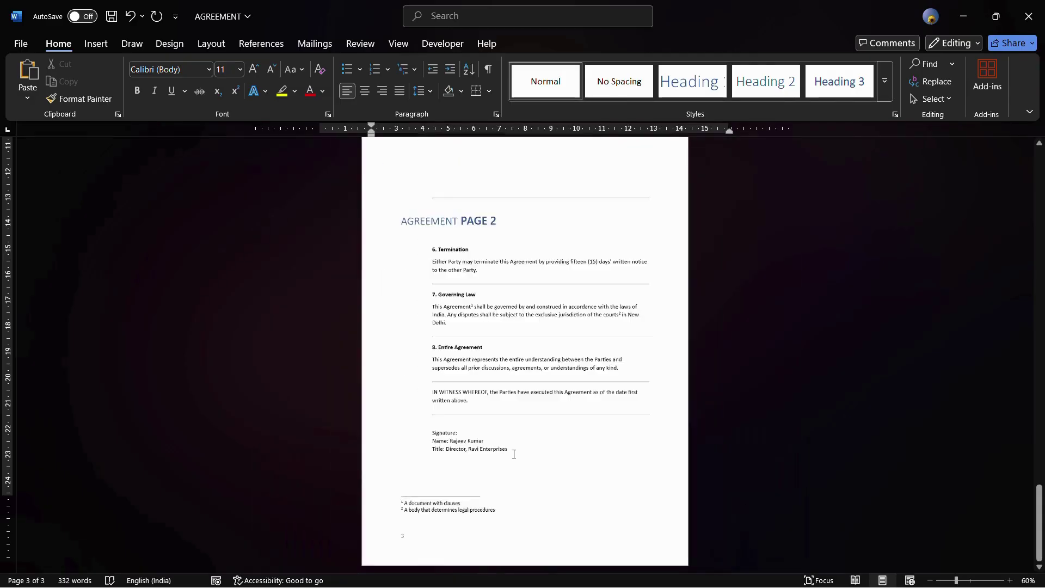
{"action": "scroll", "coordinate": [514, 454], "scroll_direction": "down", "scroll_amount": 2}
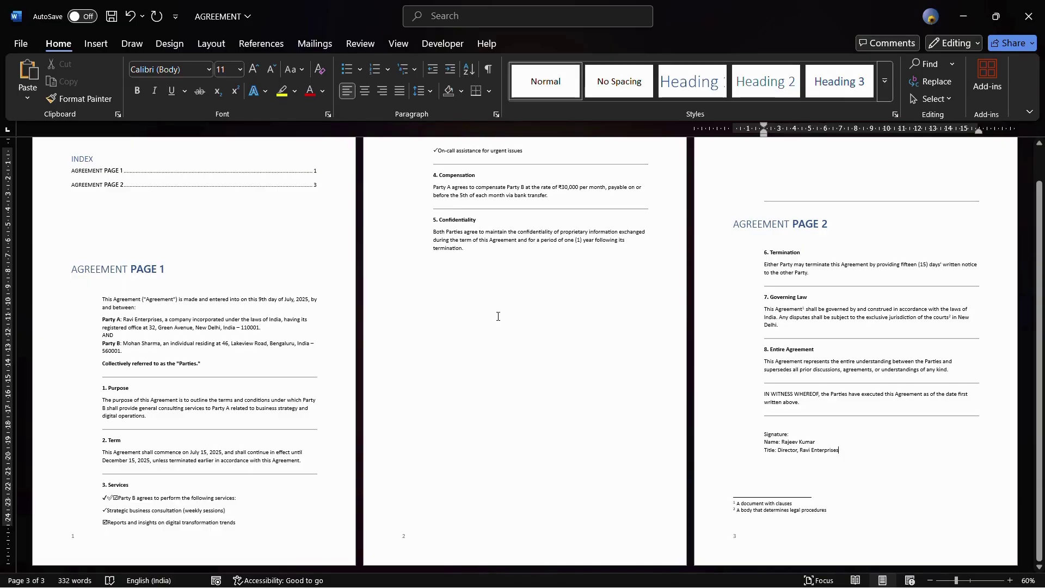
{"action": "scroll", "coordinate": [498, 316], "scroll_direction": "up", "scroll_amount": 3}
{"action": "scroll", "coordinate": [499, 317], "scroll_direction": "up", "scroll_amount": 2}
{"action": "scroll", "coordinate": [498, 316], "scroll_direction": "up", "scroll_amount": 2}
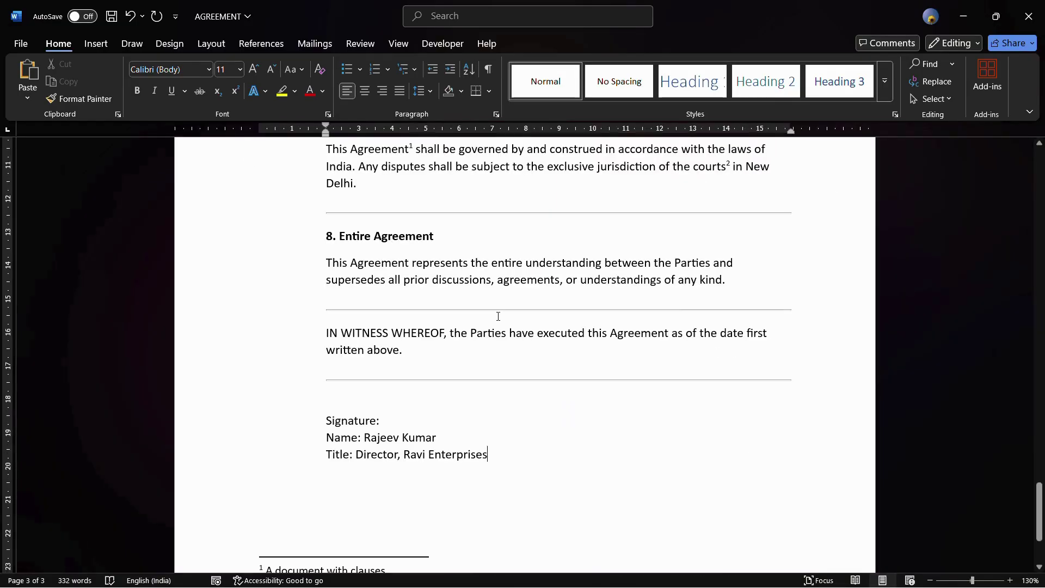